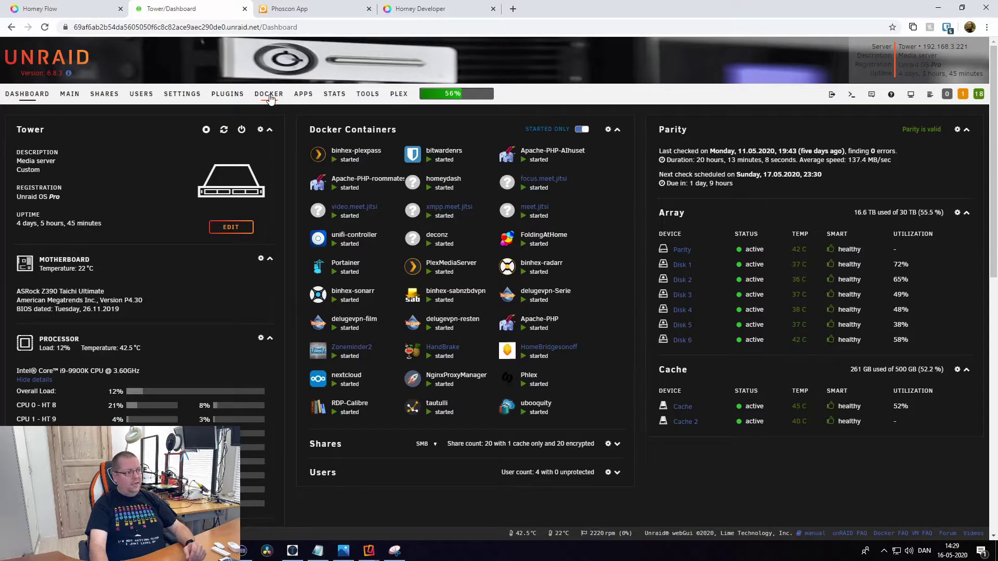
Browse the Docker containers list, then open a root web terminal on the Tower server.
{"action": "left_click", "coordinate": [268, 94]}
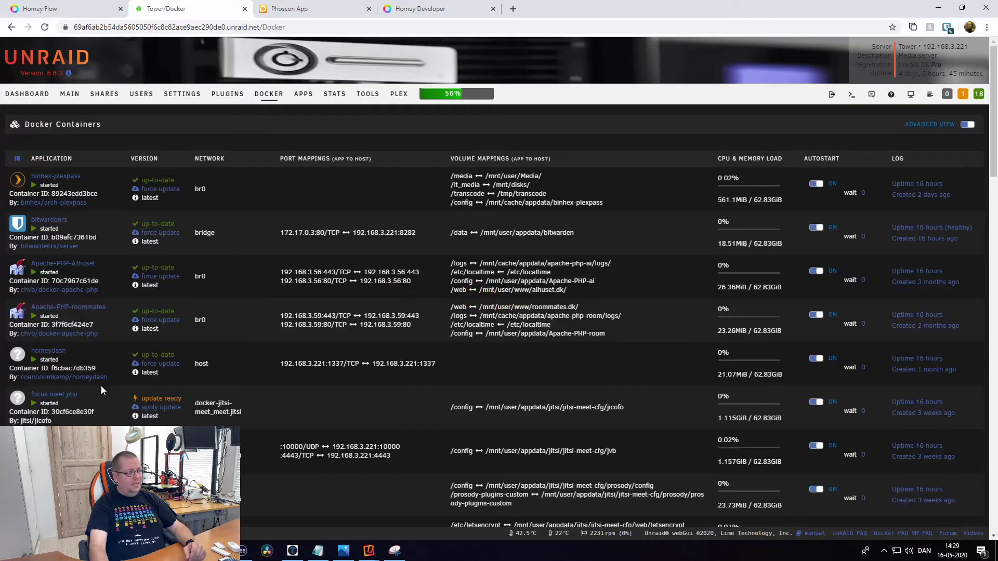
{"action": "scroll", "coordinate": [101, 386], "scroll_direction": "down", "scroll_amount": 3}
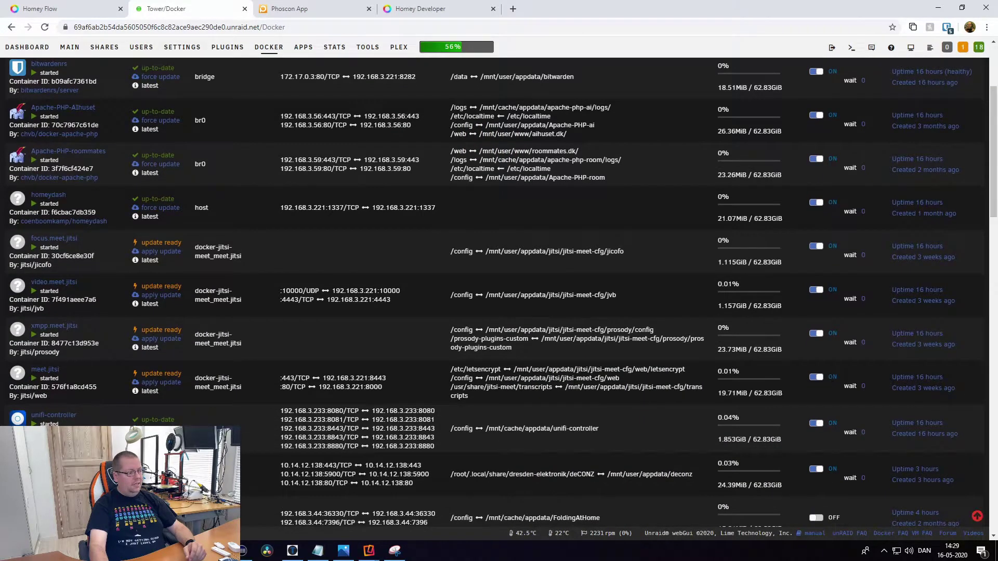
{"action": "scroll", "coordinate": [57, 390], "scroll_direction": "down", "scroll_amount": 1}
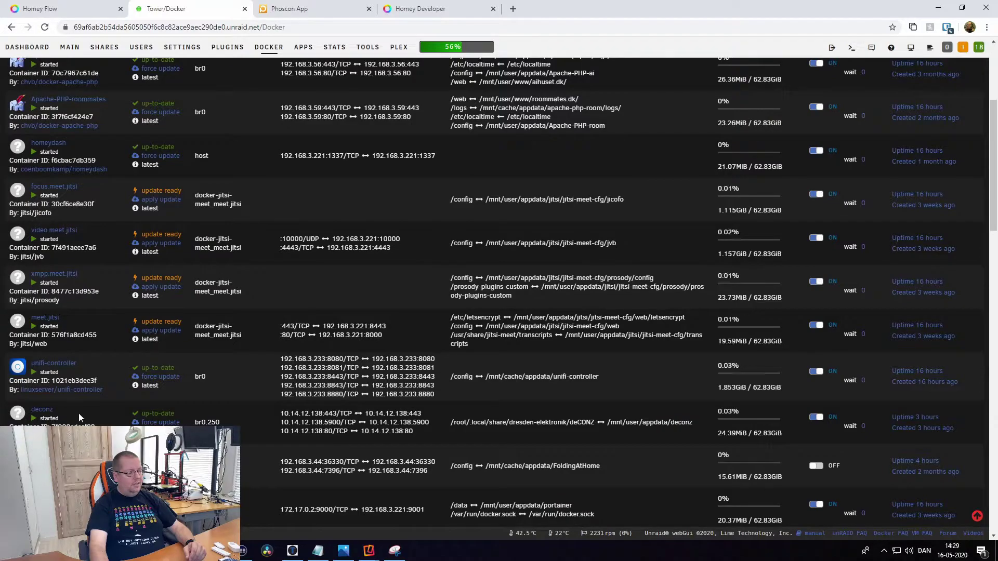
{"action": "scroll", "coordinate": [87, 421], "scroll_direction": "up", "scroll_amount": 1}
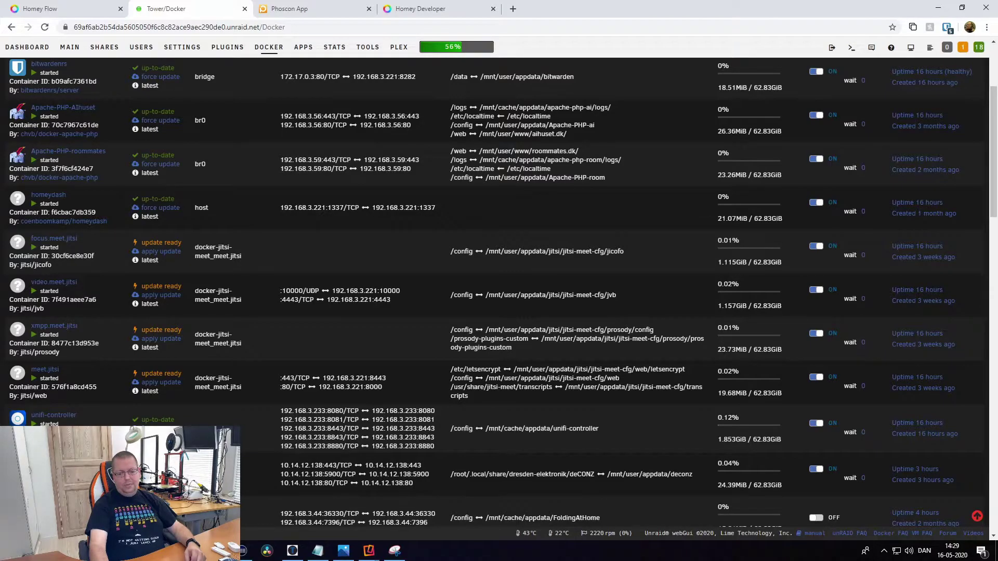
{"action": "scroll", "coordinate": [173, 349], "scroll_direction": "up", "scroll_amount": 3}
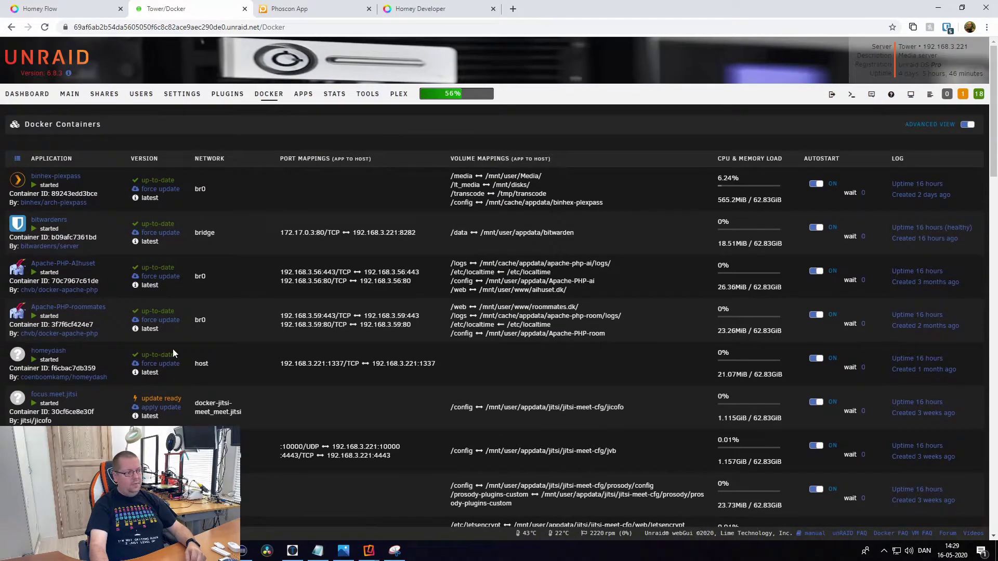
{"action": "scroll", "coordinate": [157, 348], "scroll_direction": "down", "scroll_amount": 15}
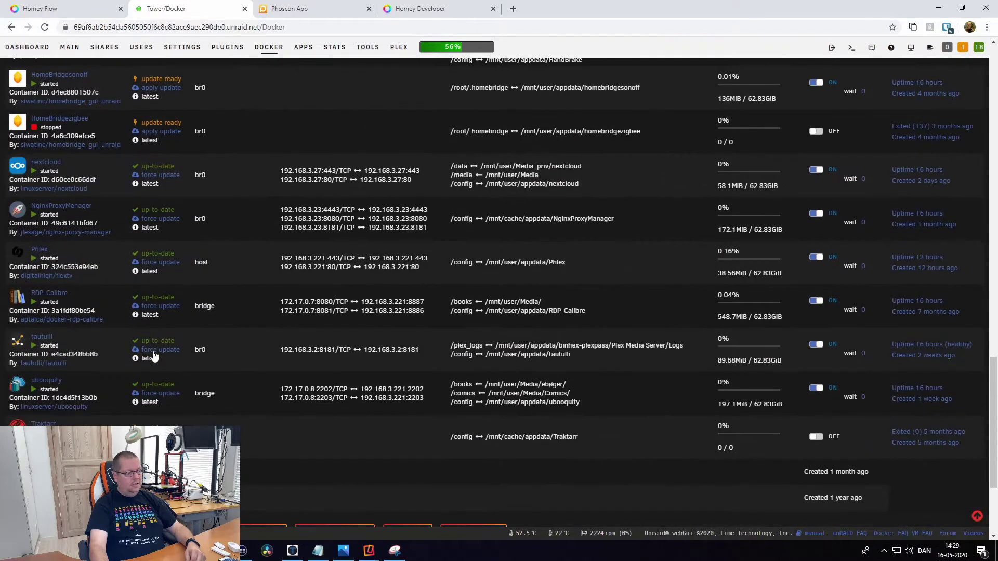
{"action": "scroll", "coordinate": [154, 355], "scroll_direction": "down", "scroll_amount": 5}
{"action": "scroll", "coordinate": [153, 353], "scroll_direction": "up", "scroll_amount": 20}
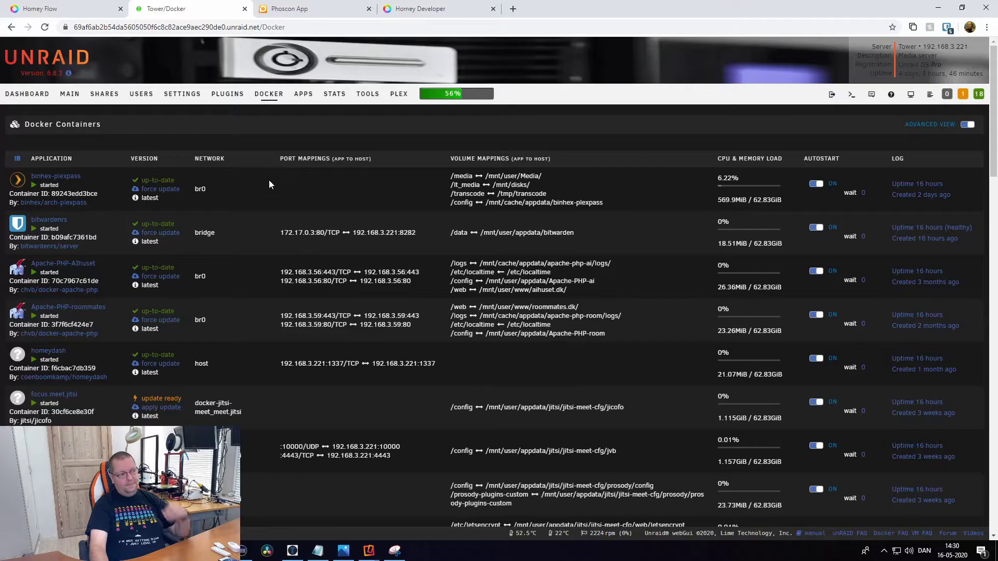
{"action": "scroll", "coordinate": [208, 269], "scroll_direction": "down", "scroll_amount": 2}
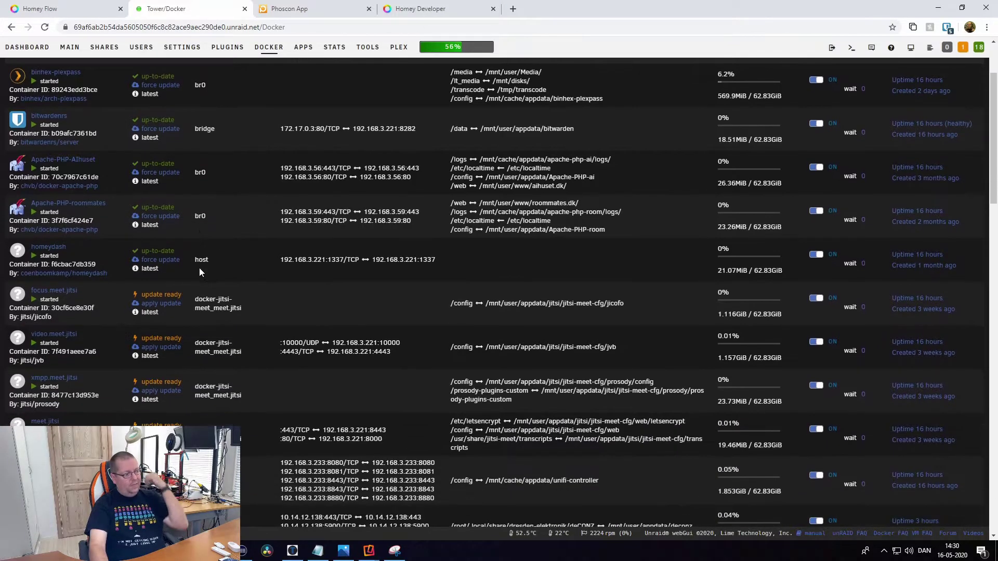
{"action": "scroll", "coordinate": [211, 269], "scroll_direction": "up", "scroll_amount": 2}
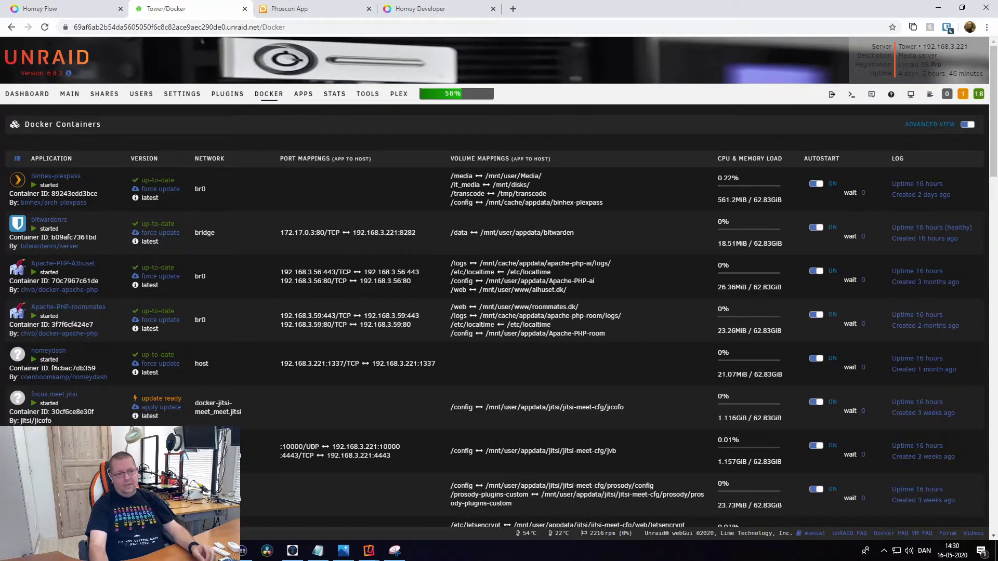
{"action": "left_click", "coordinate": [851, 94]}
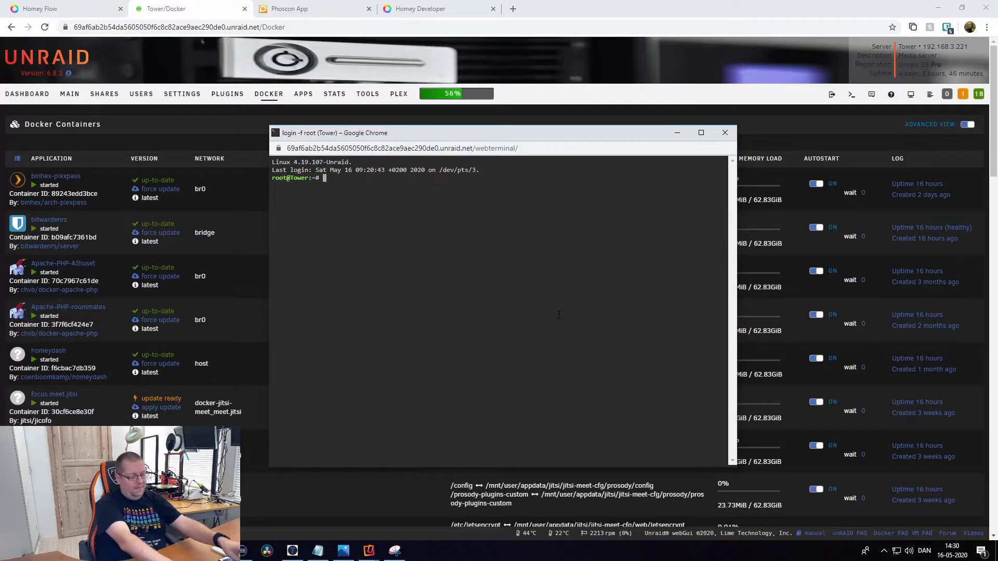
List /dev in the terminal and highlight the ttyACM0 device.
{"action": "type", "text": "ls"}
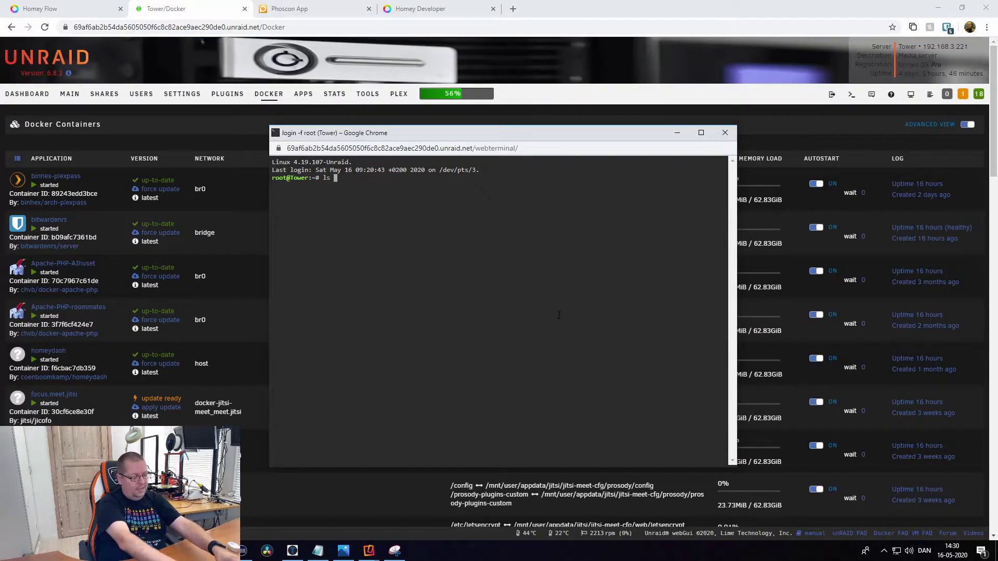
{"action": "type", "text": " /dev"}
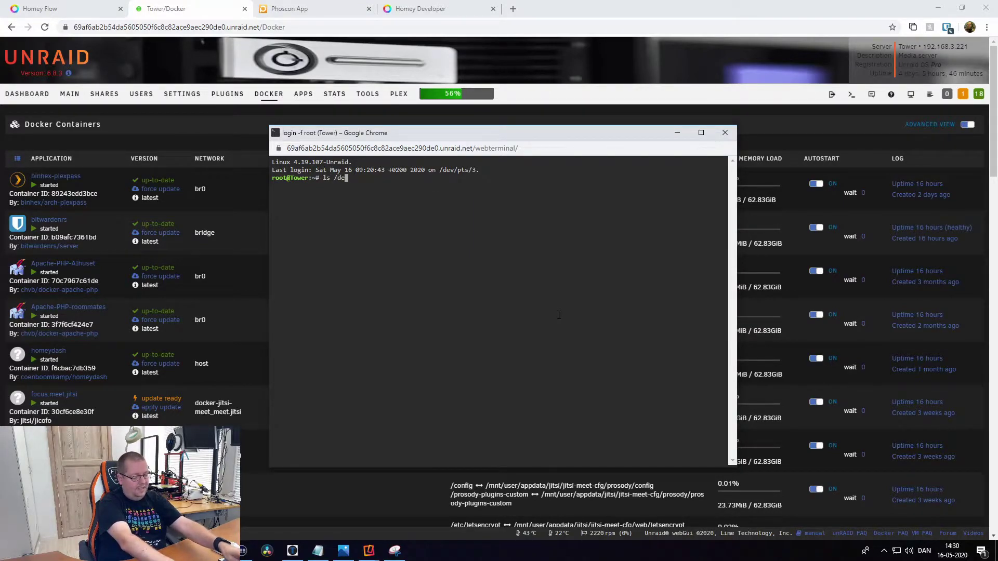
{"action": "key", "text": "Return"}
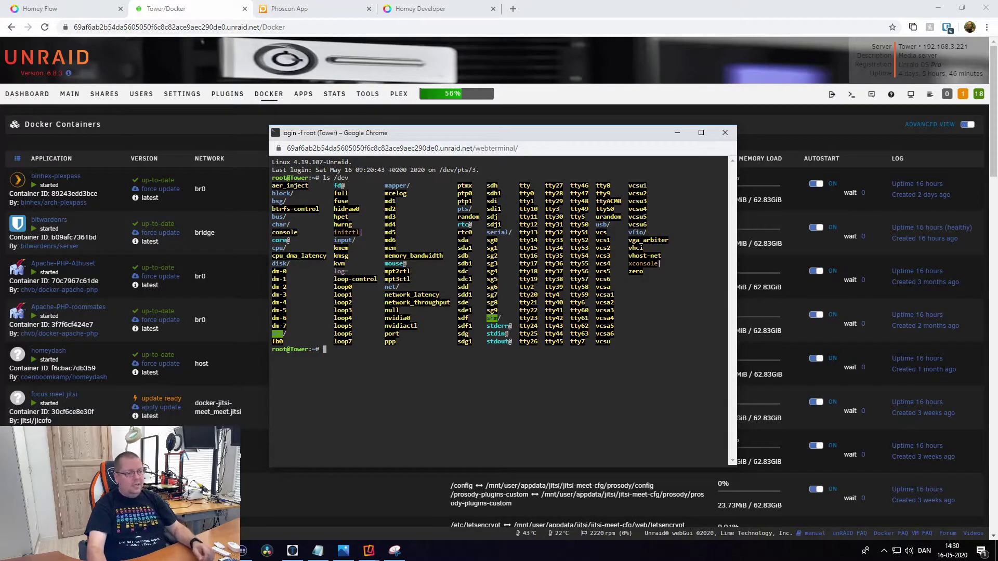
{"action": "double_click", "coordinate": [608, 201]}
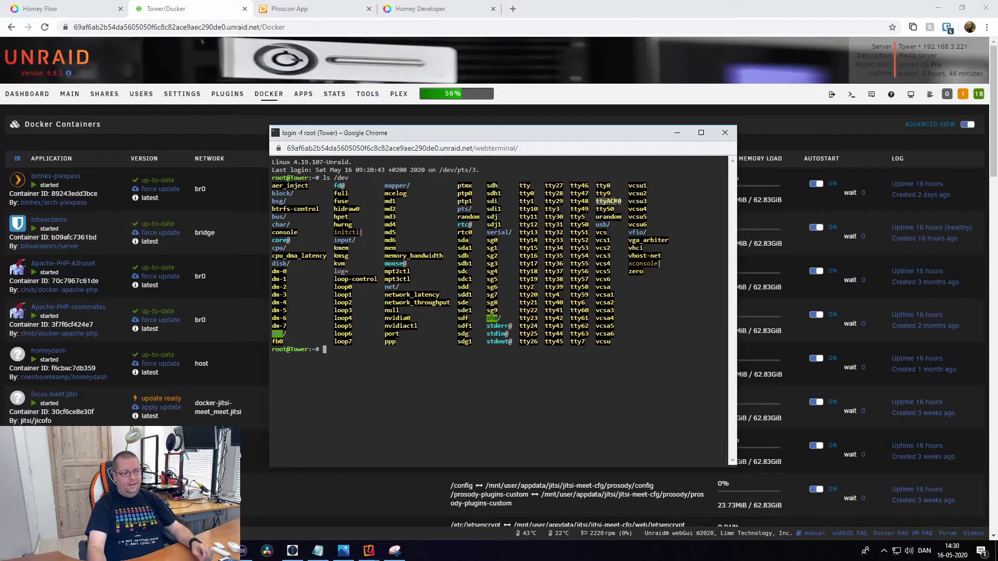
Close the web terminal and scroll the Docker list down to the deconz container.
{"action": "left_click", "coordinate": [725, 133]}
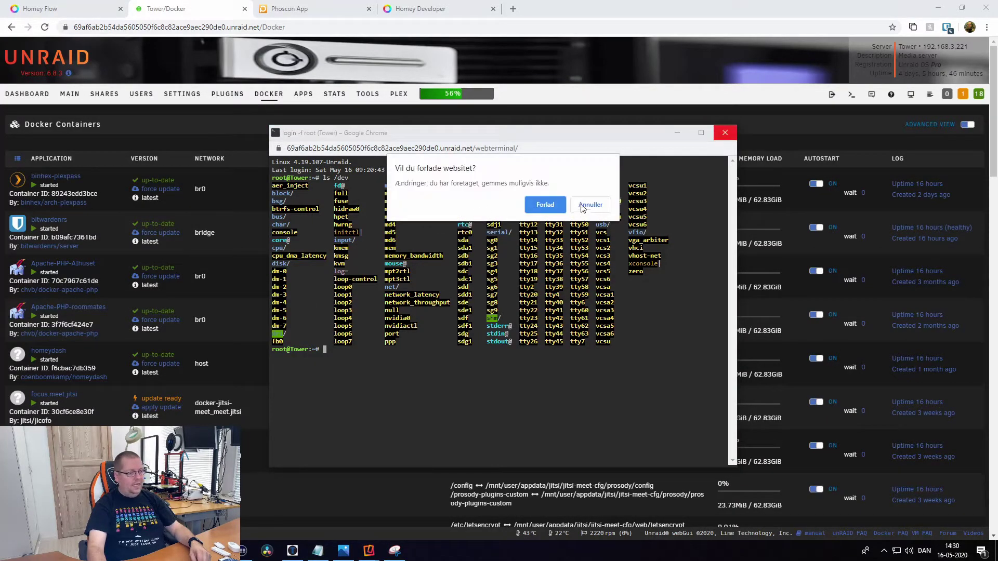
{"action": "left_click", "coordinate": [552, 206]}
{"action": "scroll", "coordinate": [232, 396], "scroll_direction": "down", "scroll_amount": 5}
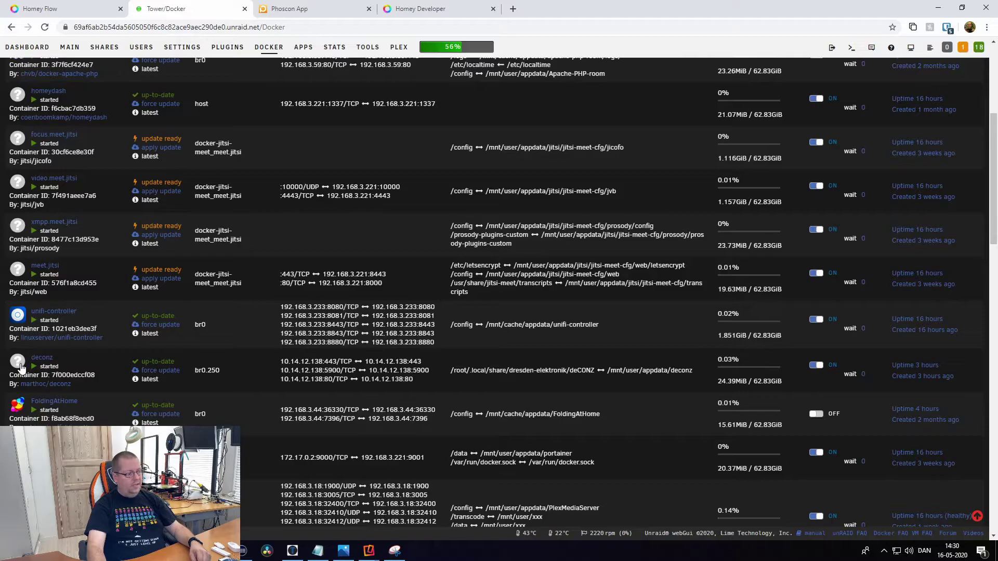
In deconz's Advanced View, check the --device=/dev/ttyACM0 extra parameter and edit the appdata path.
{"action": "left_click", "coordinate": [42, 358]}
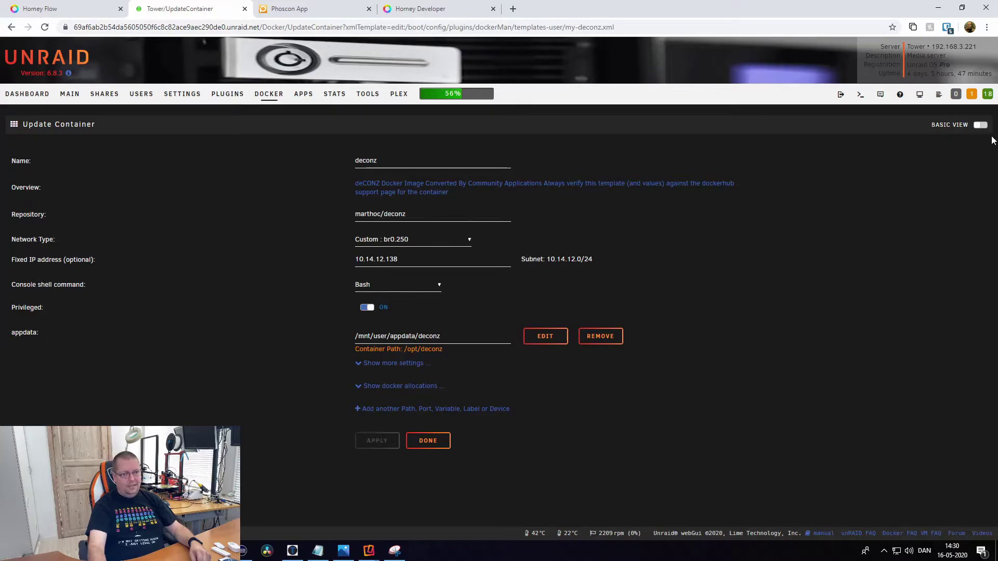
{"action": "left_click", "coordinate": [981, 126]}
{"action": "scroll", "coordinate": [594, 341], "scroll_direction": "down", "scroll_amount": 1}
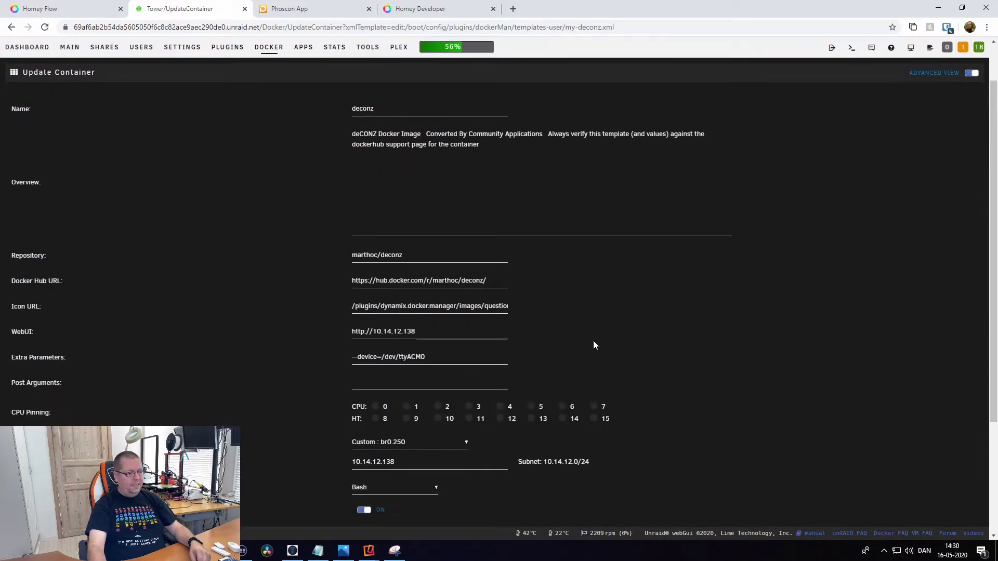
{"action": "scroll", "coordinate": [522, 348], "scroll_direction": "down", "scroll_amount": 1}
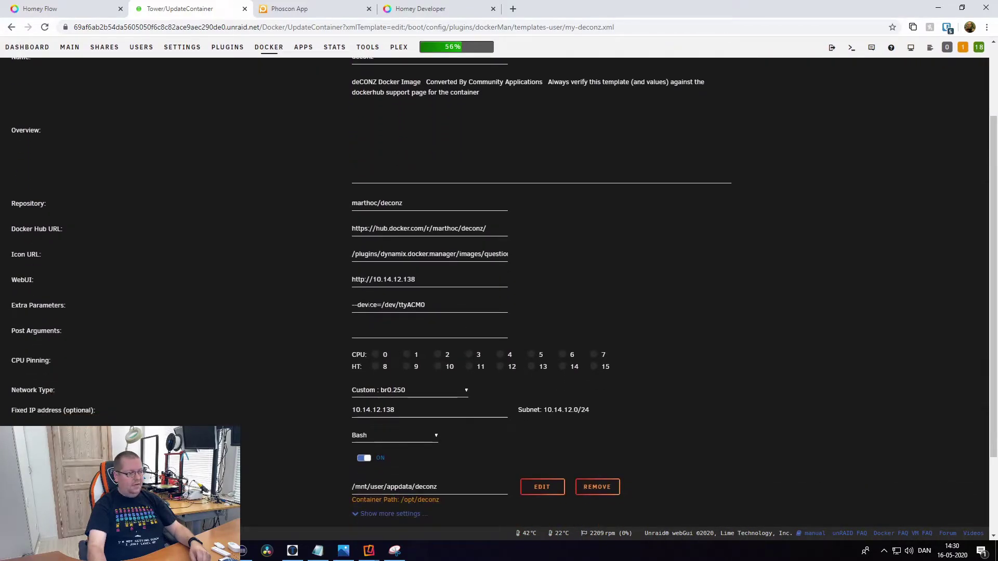
{"action": "left_click_drag", "start_coordinate": [437, 306], "coordinate": [311, 307]}
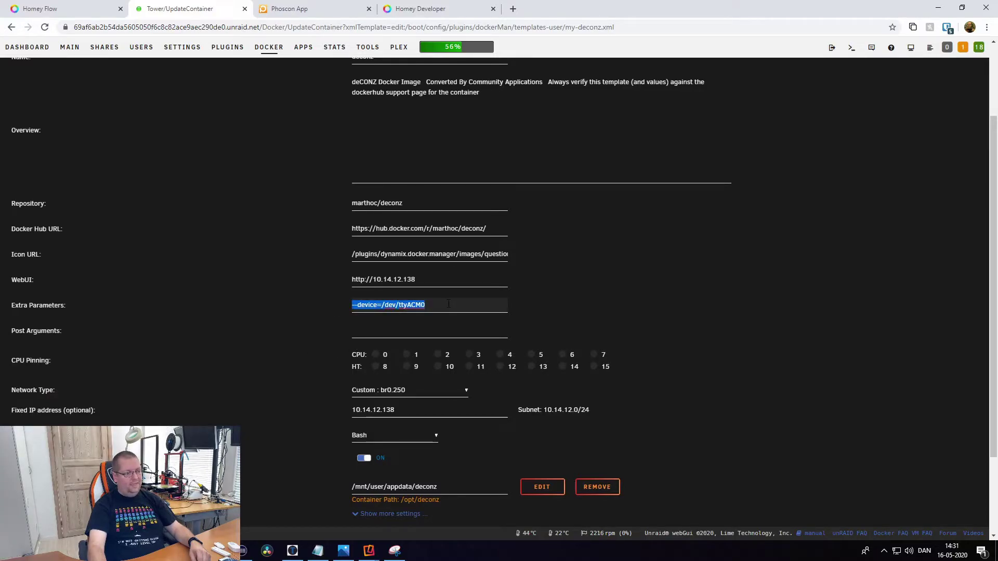
{"action": "scroll", "coordinate": [442, 302], "scroll_direction": "down", "scroll_amount": 2}
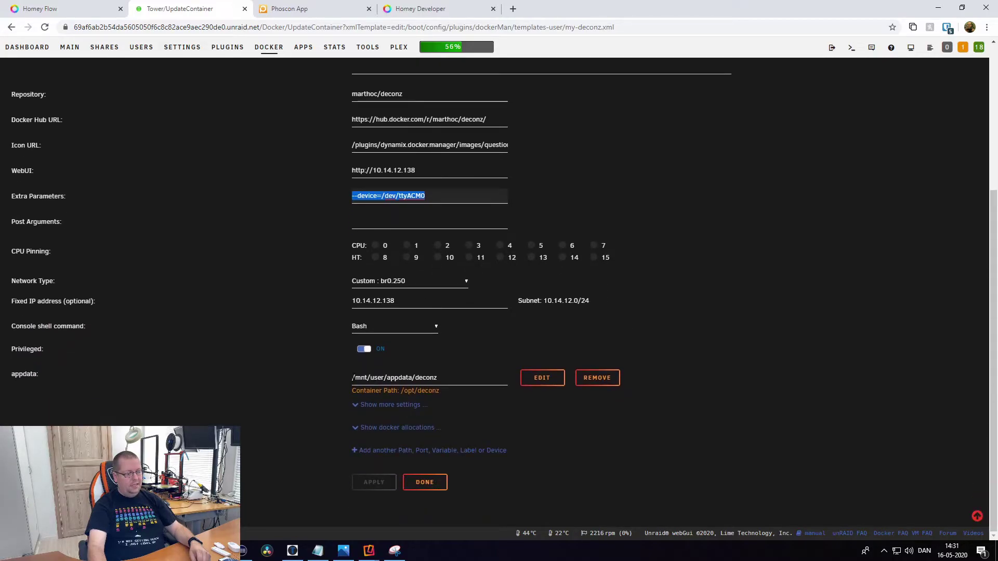
{"action": "left_click", "coordinate": [540, 377]}
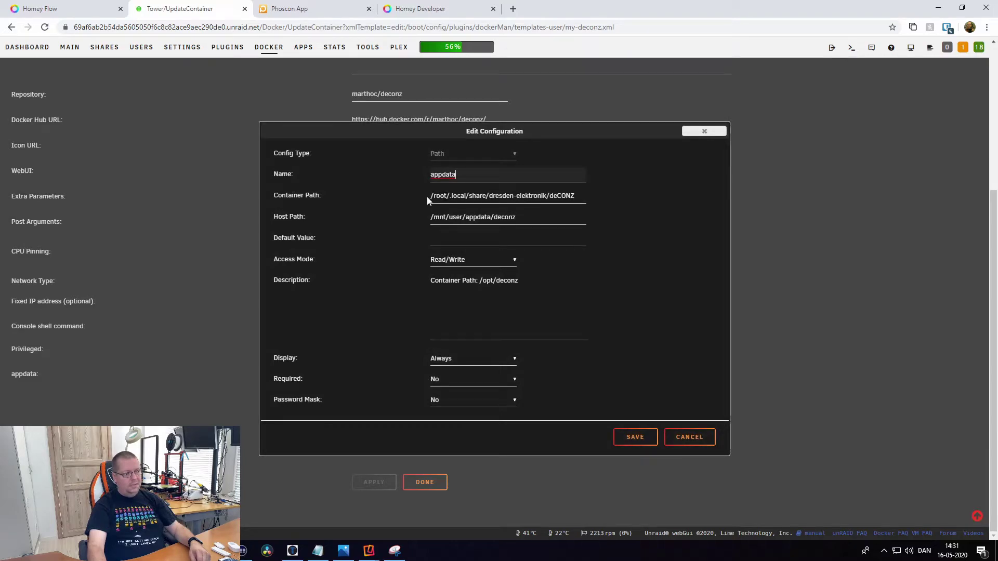
Review the appdata container path /root/.local/share/dresden-elektronik/deCONZ and dismiss the dialog unchanged.
{"action": "left_click_drag", "start_coordinate": [427, 201], "coordinate": [578, 193]}
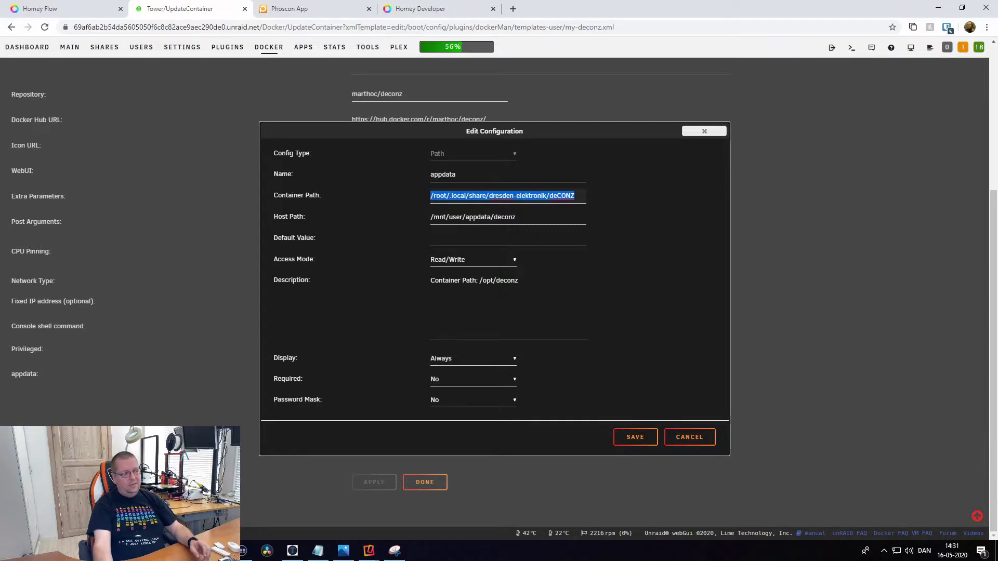
{"action": "key", "text": "Tab"}
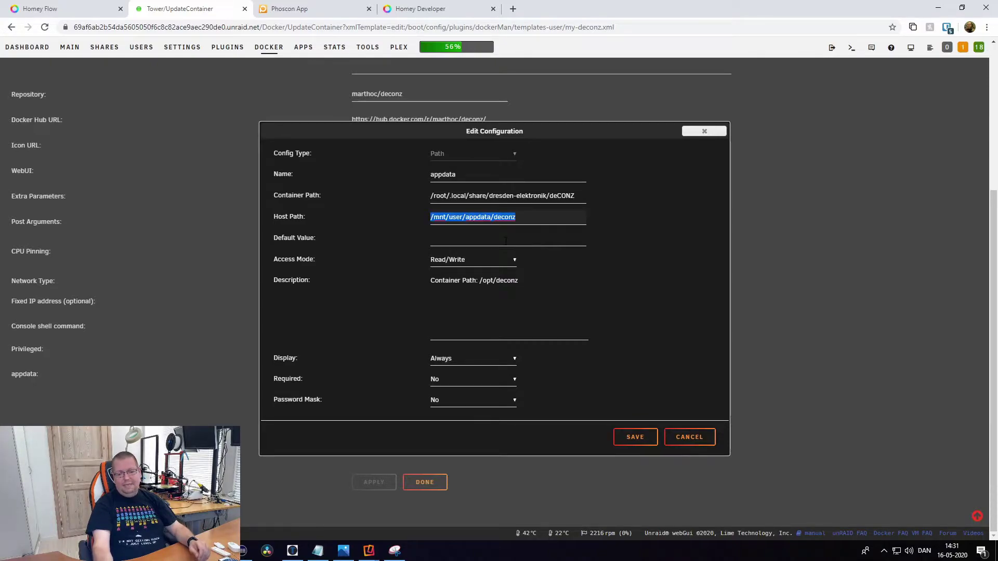
{"action": "key", "text": "Escape"}
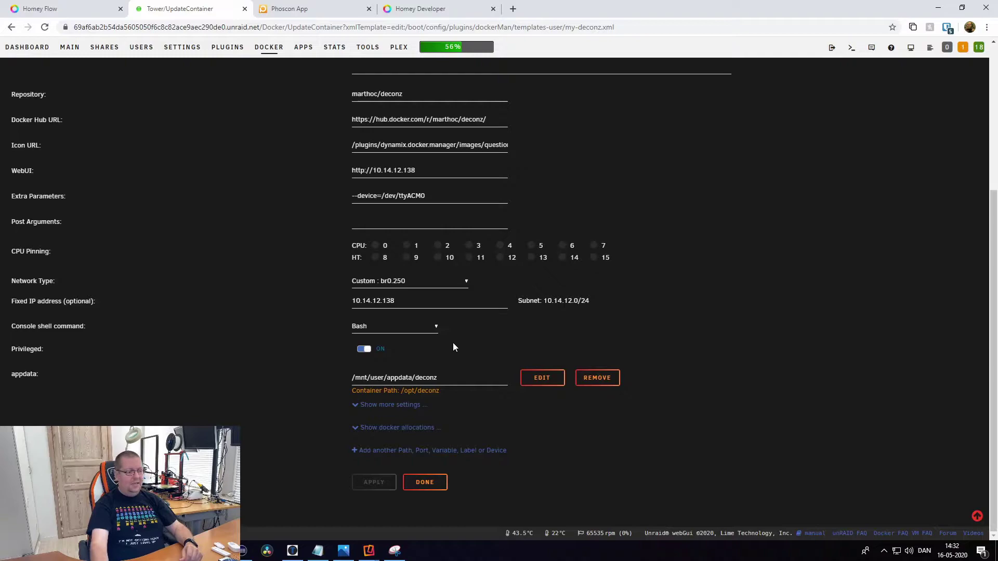
Check the /mnt/user/appdata/deconz host path, then return to the Dashboard.
{"action": "left_click", "coordinate": [462, 377]}
{"action": "left_click", "coordinate": [715, 328]}
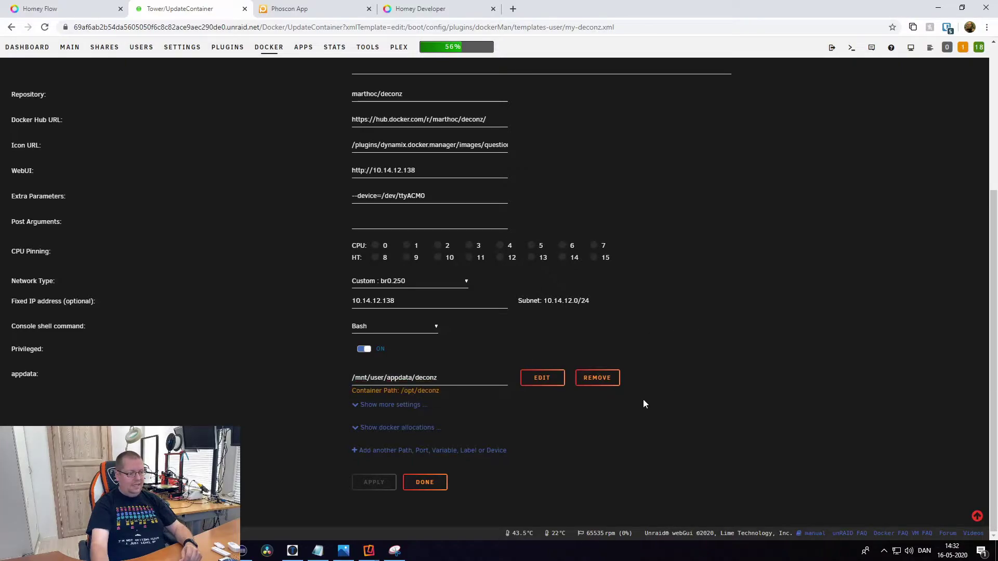
{"action": "scroll", "coordinate": [290, 323], "scroll_direction": "up", "scroll_amount": 5}
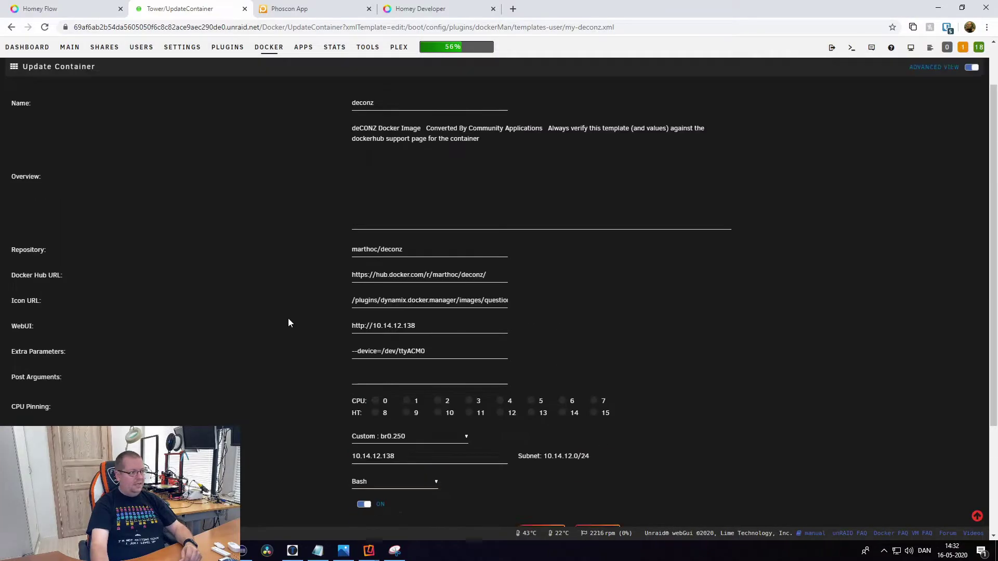
{"action": "left_click", "coordinate": [34, 98]}
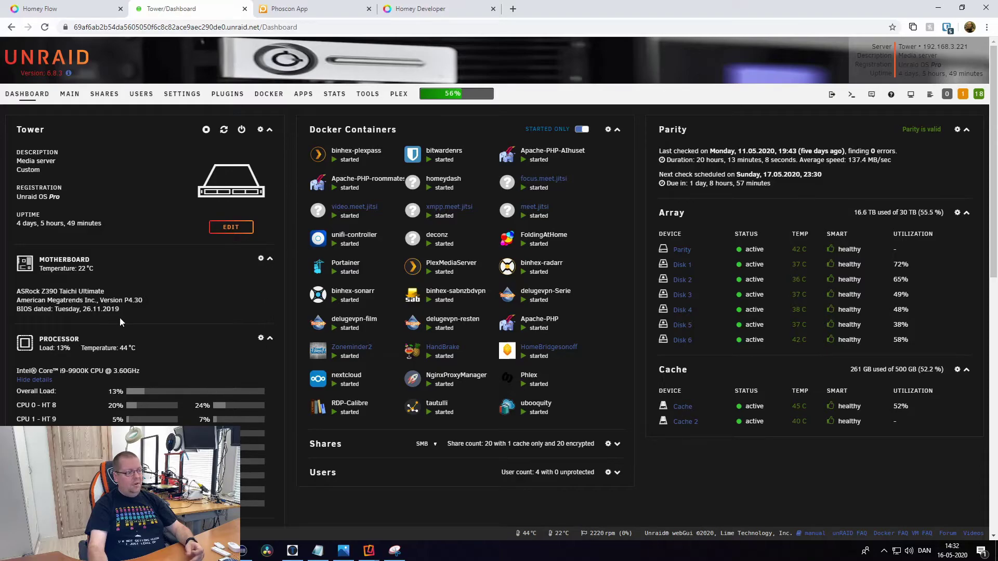
Look over the Dashboard containers, then switch to the Phoscon App gateway settings.
{"action": "scroll", "coordinate": [99, 388], "scroll_direction": "down", "scroll_amount": 3}
{"action": "scroll", "coordinate": [99, 389], "scroll_direction": "up", "scroll_amount": 2}
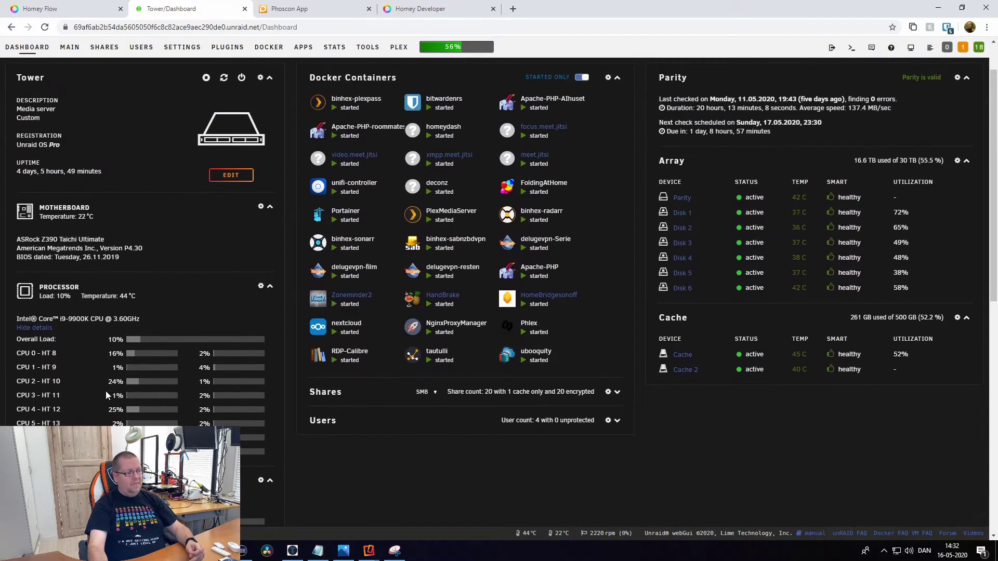
{"action": "scroll", "coordinate": [105, 391], "scroll_direction": "up", "scroll_amount": 1}
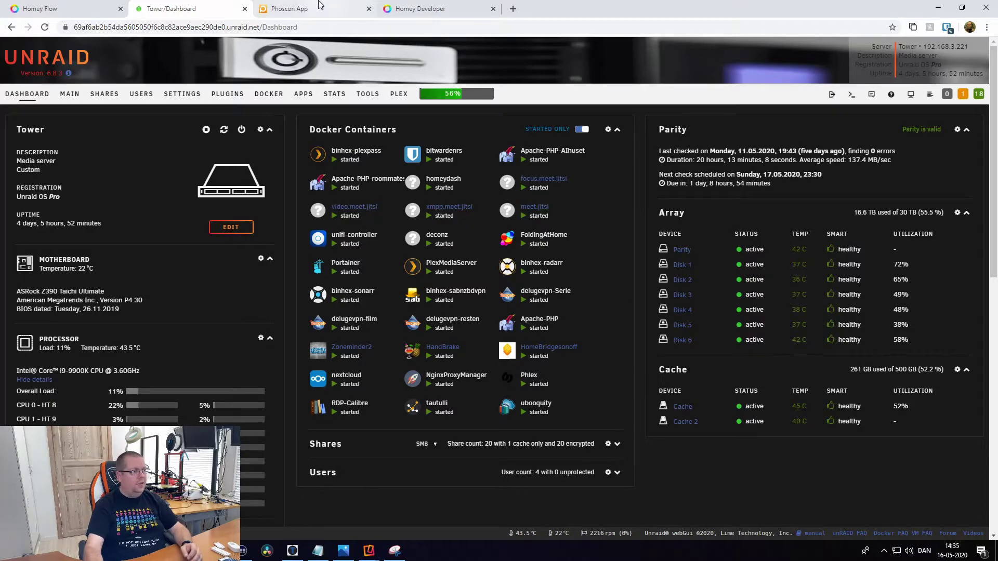
{"action": "left_click", "coordinate": [317, 8]}
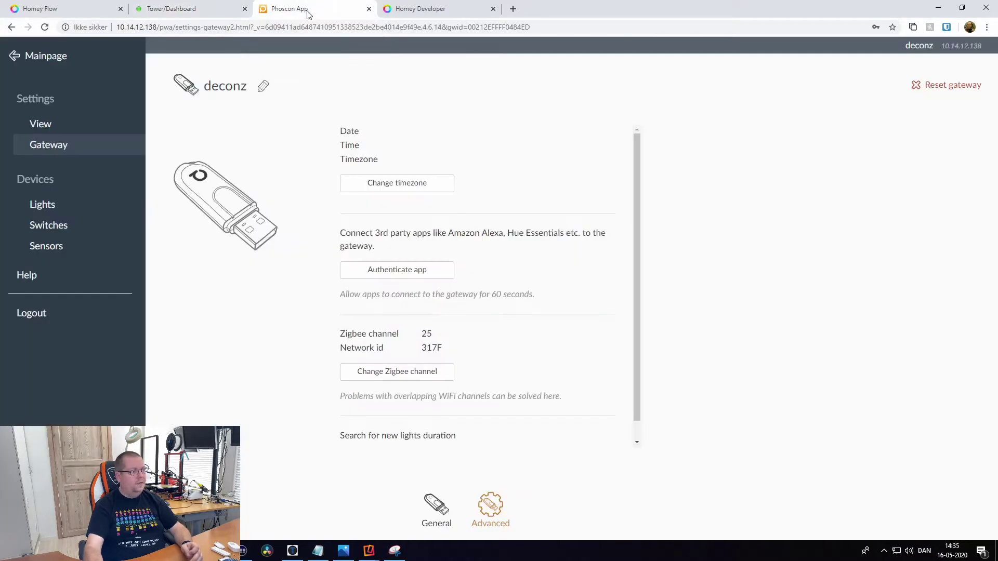
Return to the Phoscon main page and log out of the gateway.
{"action": "left_click", "coordinate": [27, 59]}
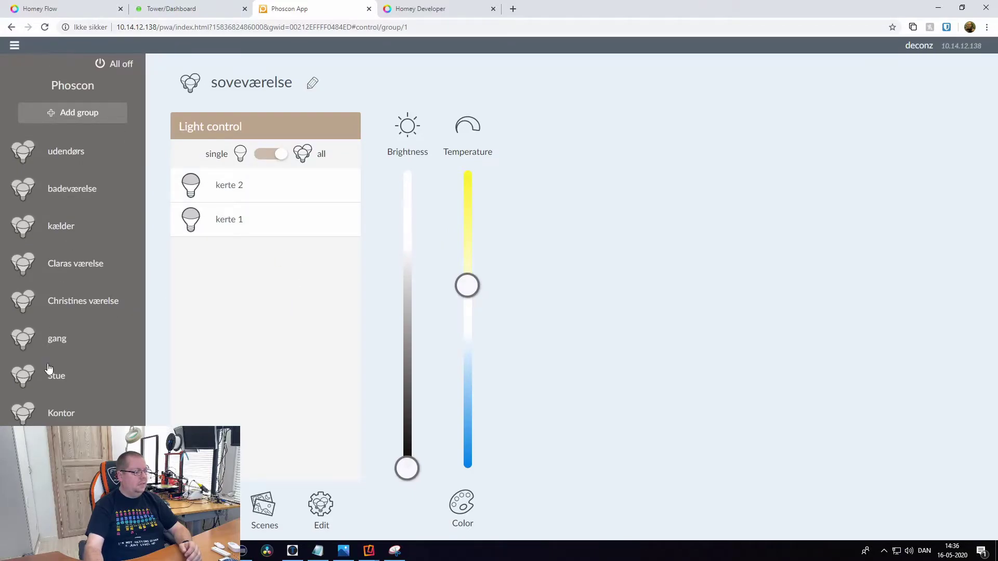
{"action": "left_click", "coordinate": [15, 47]}
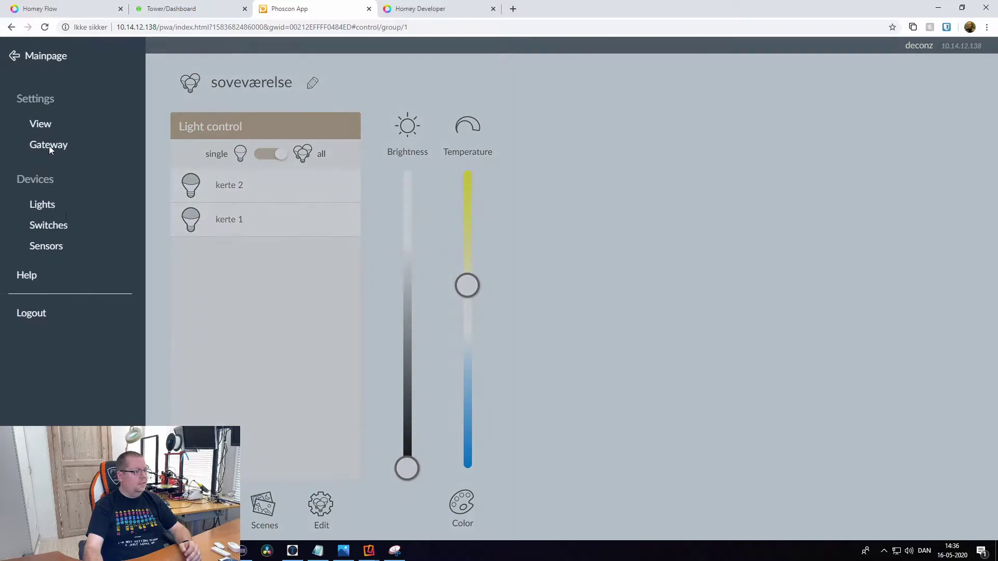
{"action": "left_click", "coordinate": [38, 314]}
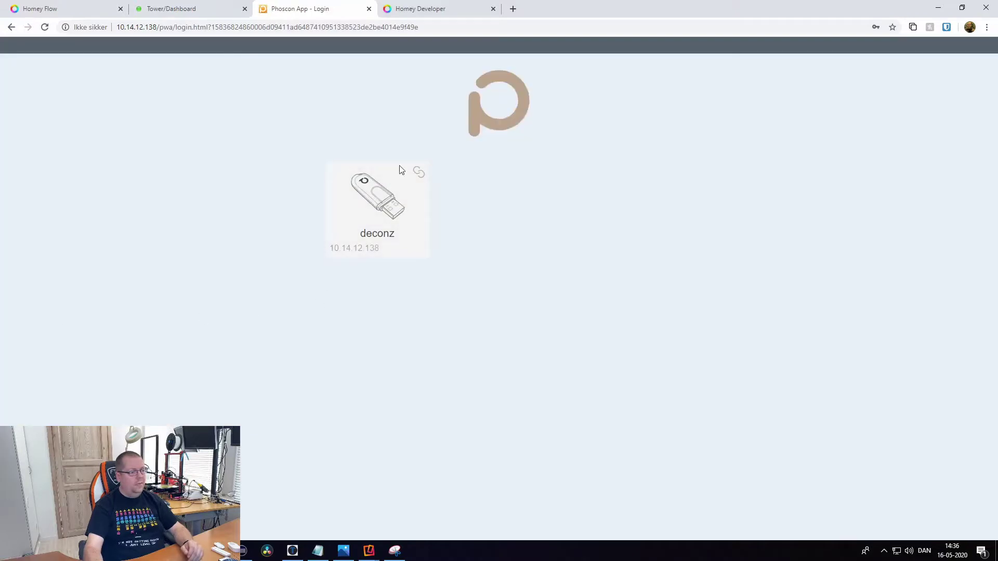
Log back in to the deconz gateway with its password.
{"action": "left_click", "coordinate": [379, 219]}
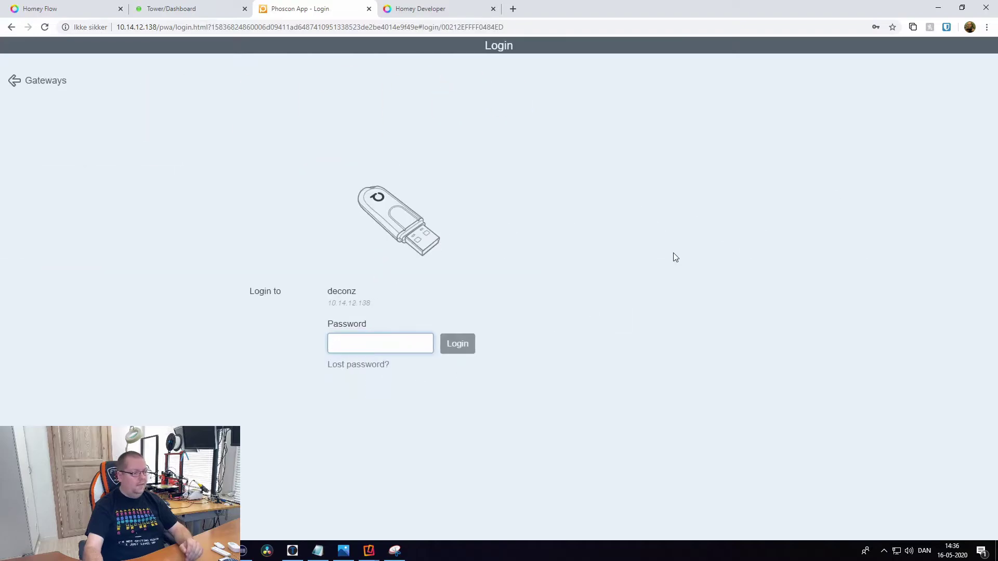
{"action": "type", "text": "delig"}
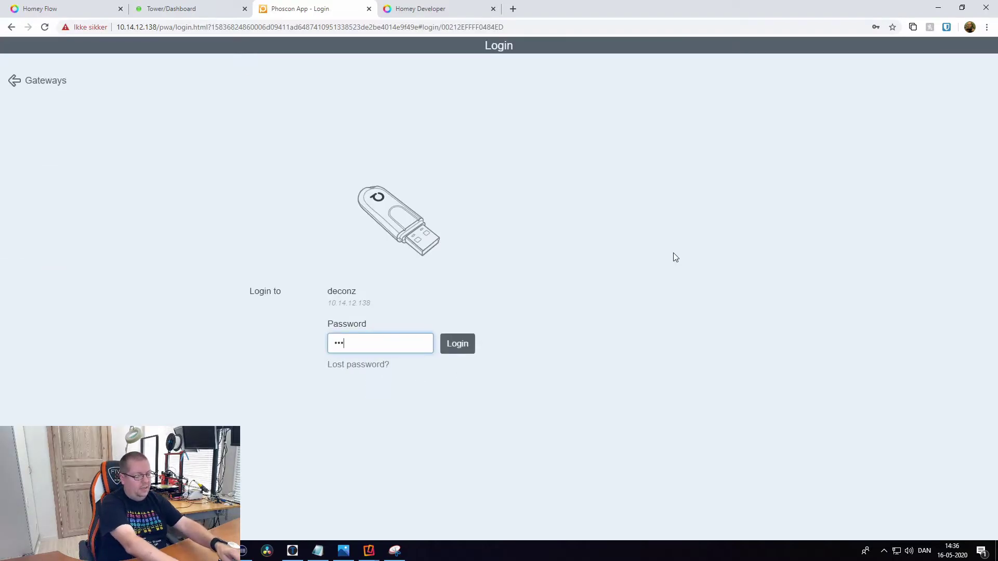
{"action": "type", "text": "ht"}
{"action": "key", "text": "Return"}
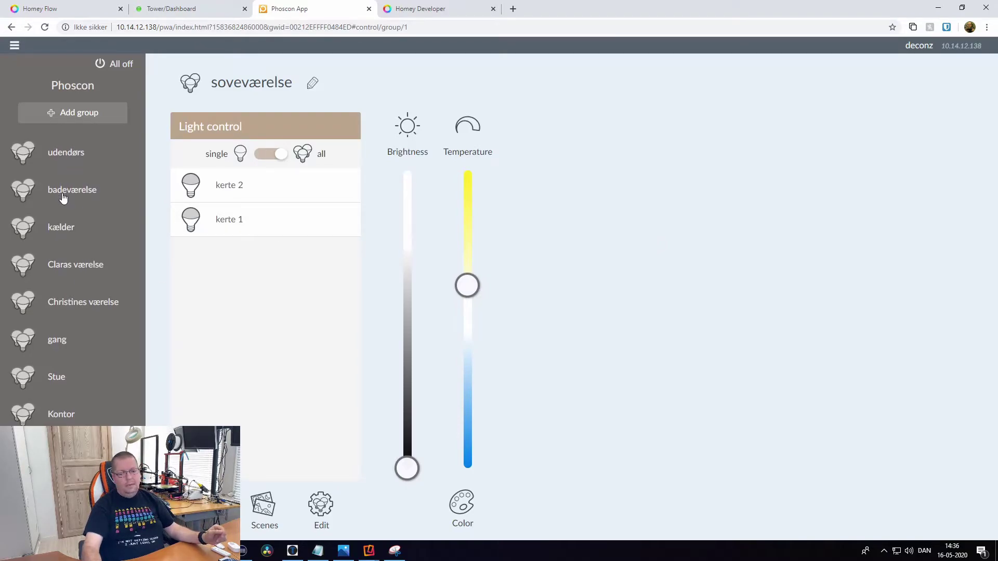
{"action": "left_click", "coordinate": [72, 113]}
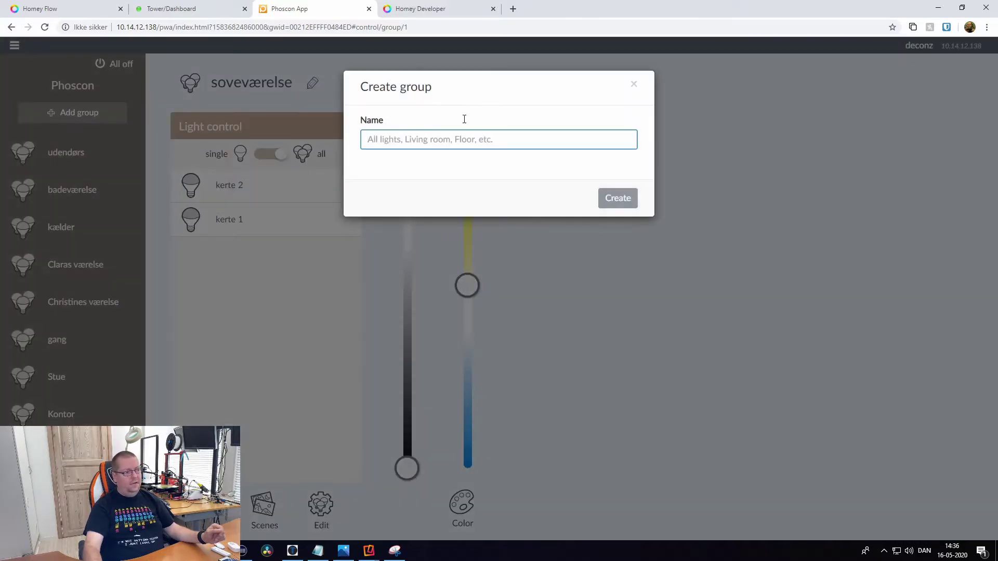
{"action": "left_click", "coordinate": [633, 84]}
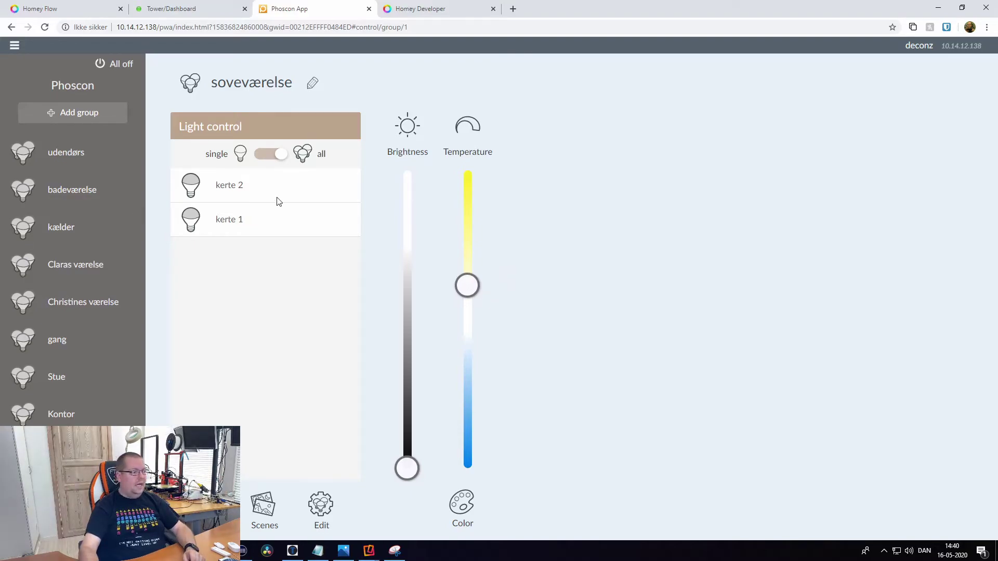
Navigate through Switches to the Connected sensors list.
{"action": "left_click", "coordinate": [15, 49]}
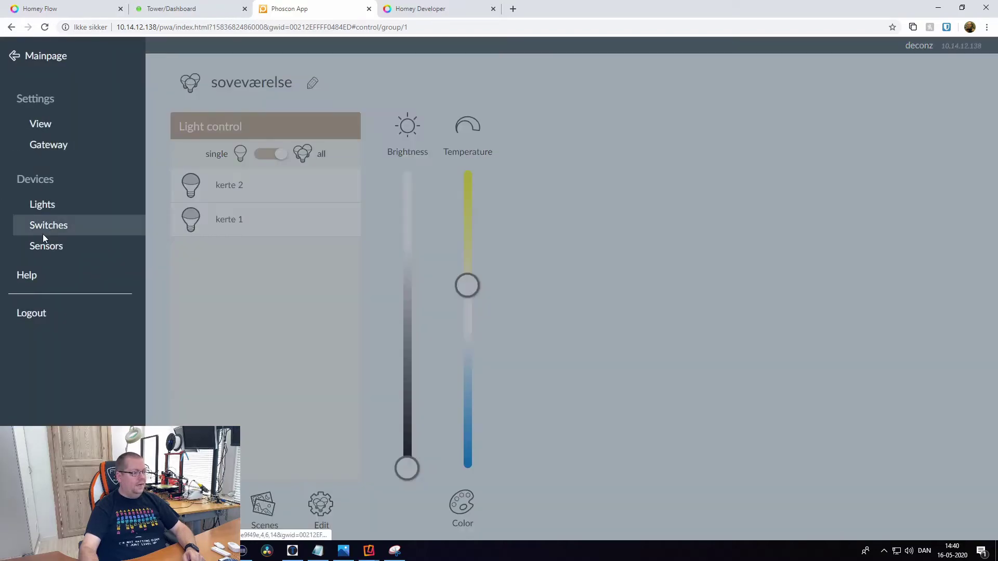
{"action": "left_click", "coordinate": [43, 232]}
{"action": "left_click", "coordinate": [75, 250]}
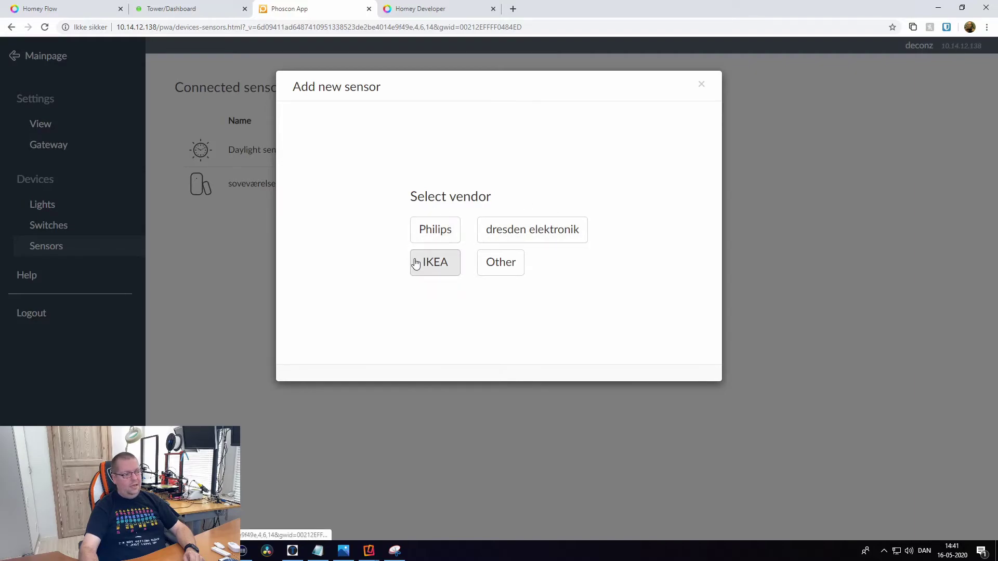
Try adding a sensor from vendor Other, then back out and close the dialog.
{"action": "left_click", "coordinate": [499, 267]}
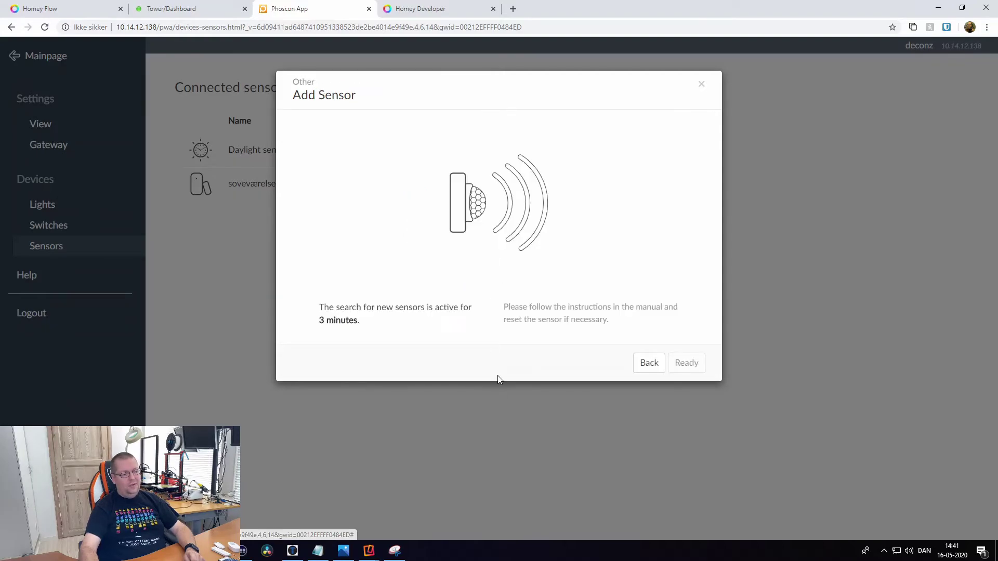
{"action": "left_click", "coordinate": [643, 369]}
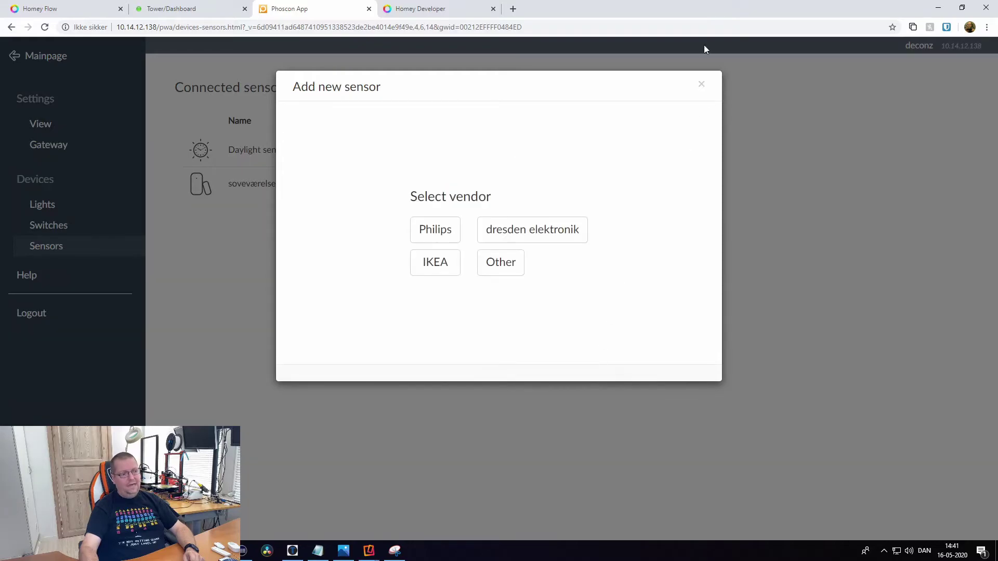
{"action": "left_click", "coordinate": [701, 85]}
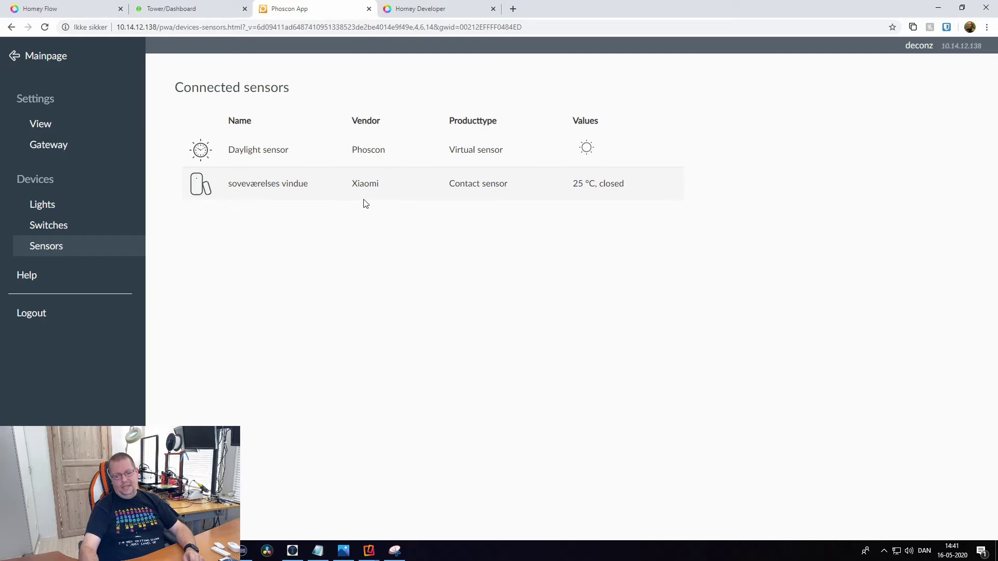
Step through Lights and Switches back to the Sensors list.
{"action": "left_click", "coordinate": [54, 204]}
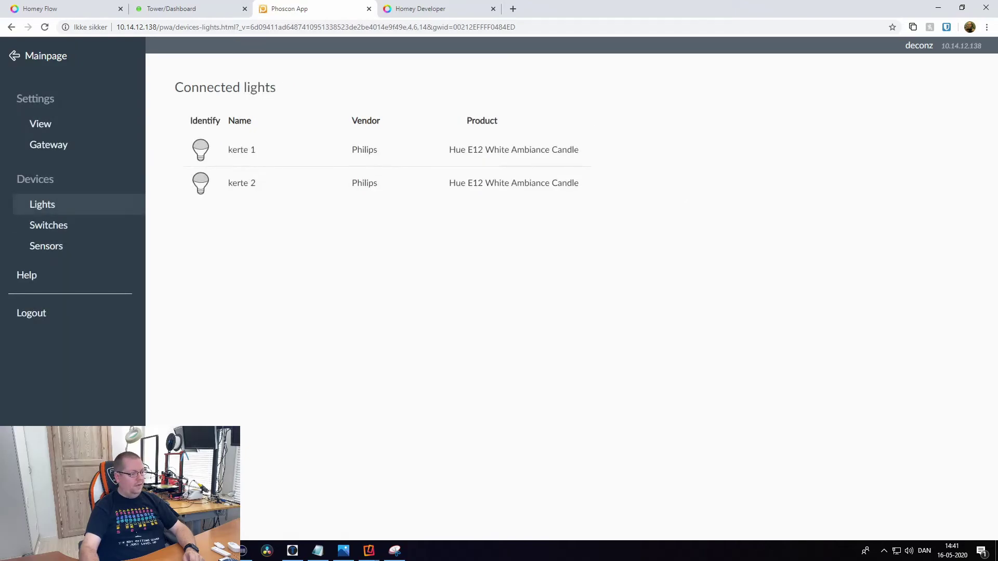
{"action": "left_click", "coordinate": [53, 226]}
{"action": "left_click", "coordinate": [52, 243]}
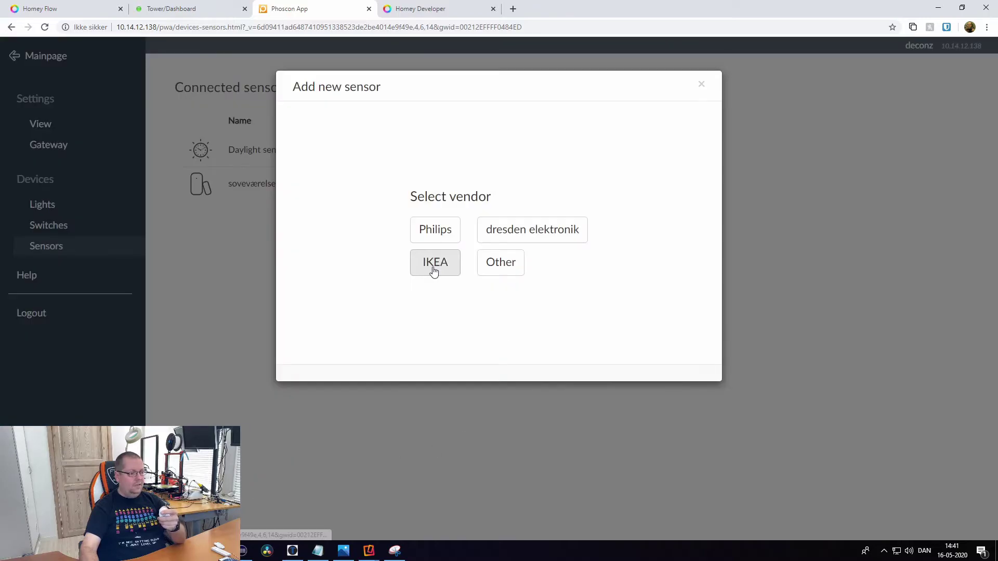
Pair an IKEA TRÅDFRI Motion sensor, then go to the Switches page.
{"action": "left_click", "coordinate": [435, 265]}
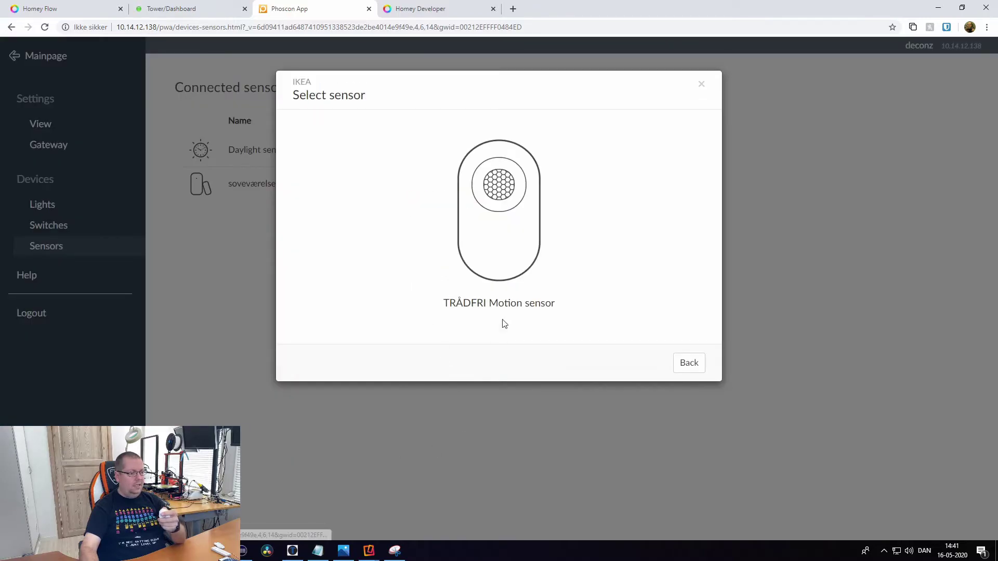
{"action": "left_click", "coordinate": [515, 230]}
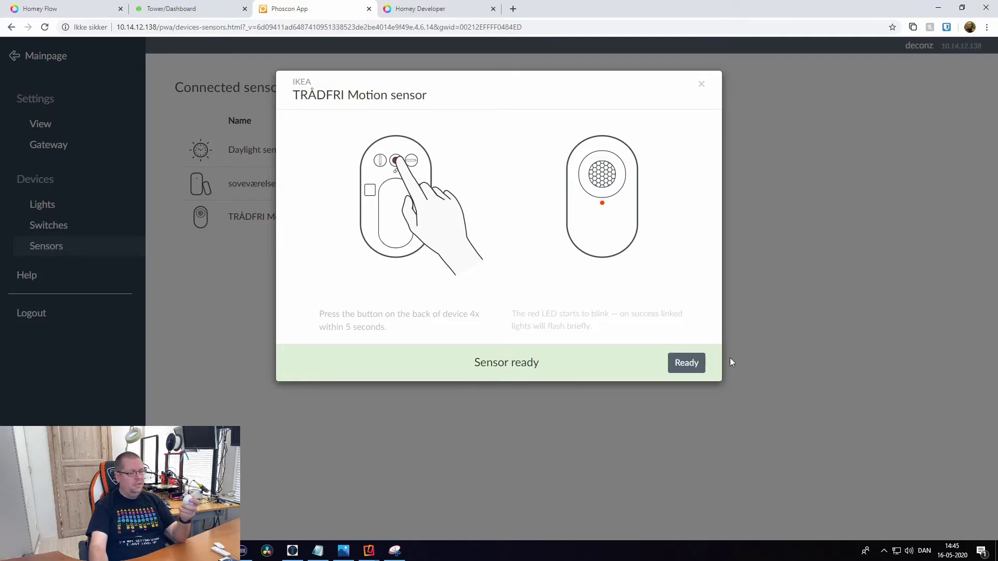
{"action": "left_click", "coordinate": [686, 362]}
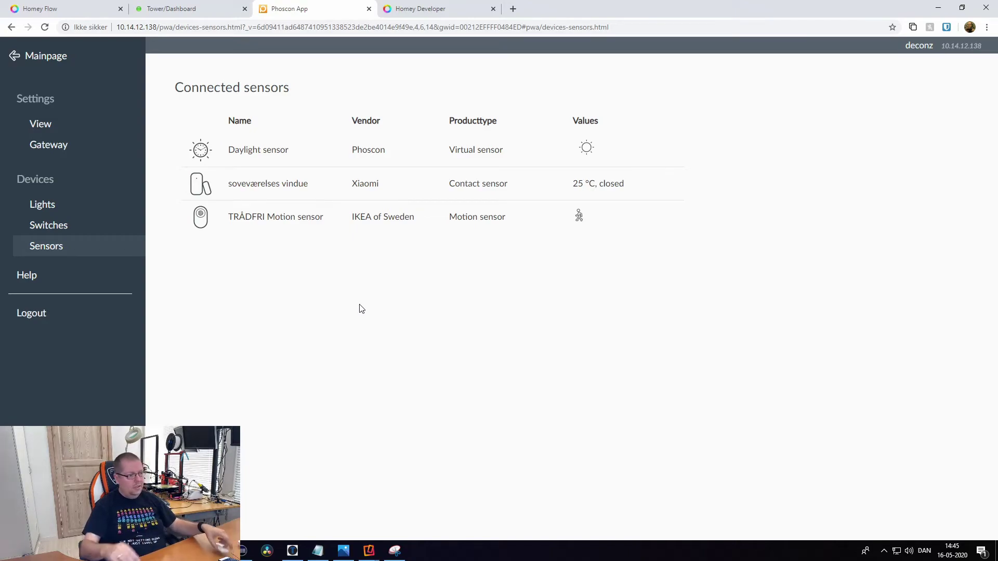
{"action": "left_click", "coordinate": [61, 224]}
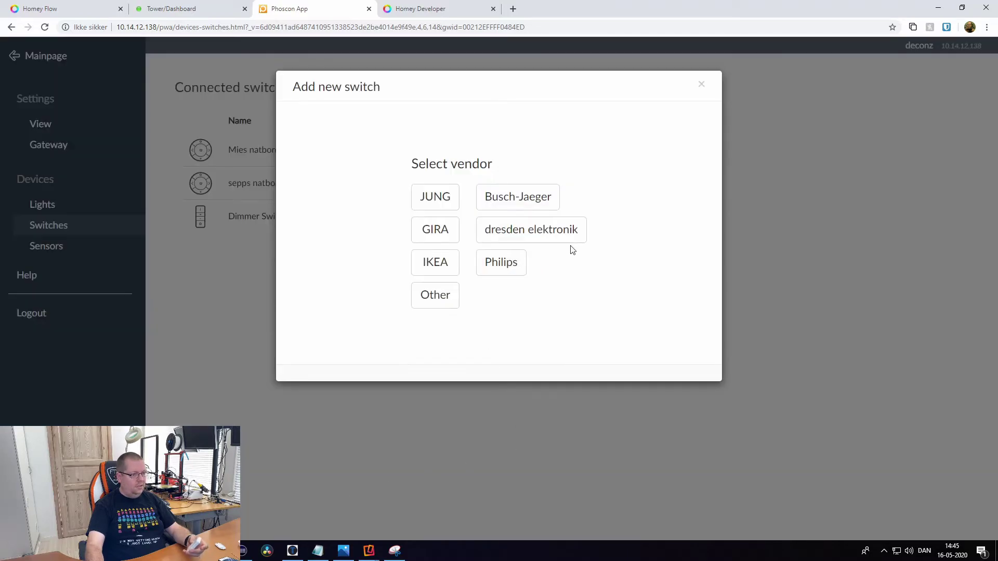
Pair a Philips Dimmer Switch, which joins as RWL021 8.
{"action": "left_click", "coordinate": [501, 263]}
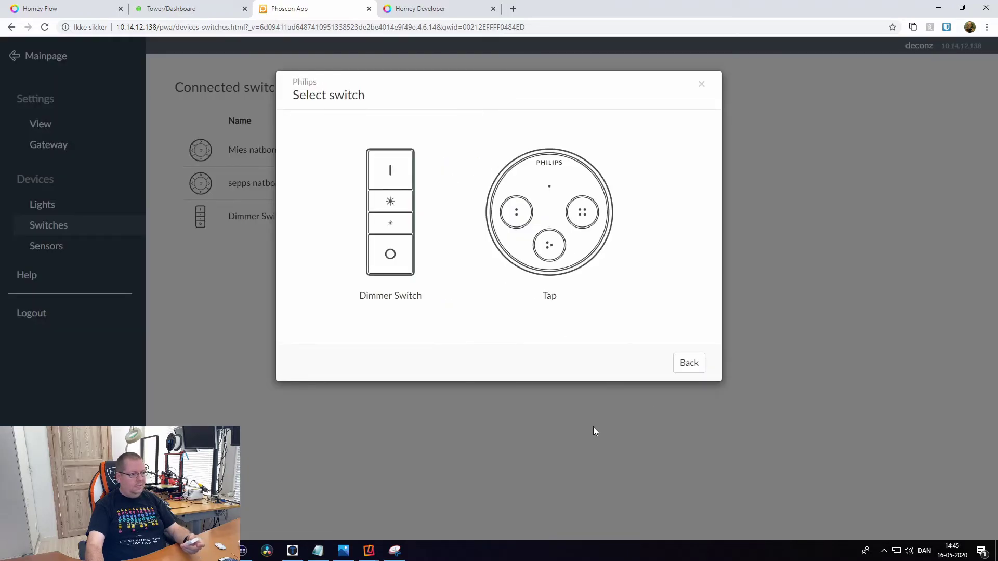
{"action": "left_click", "coordinate": [399, 208]}
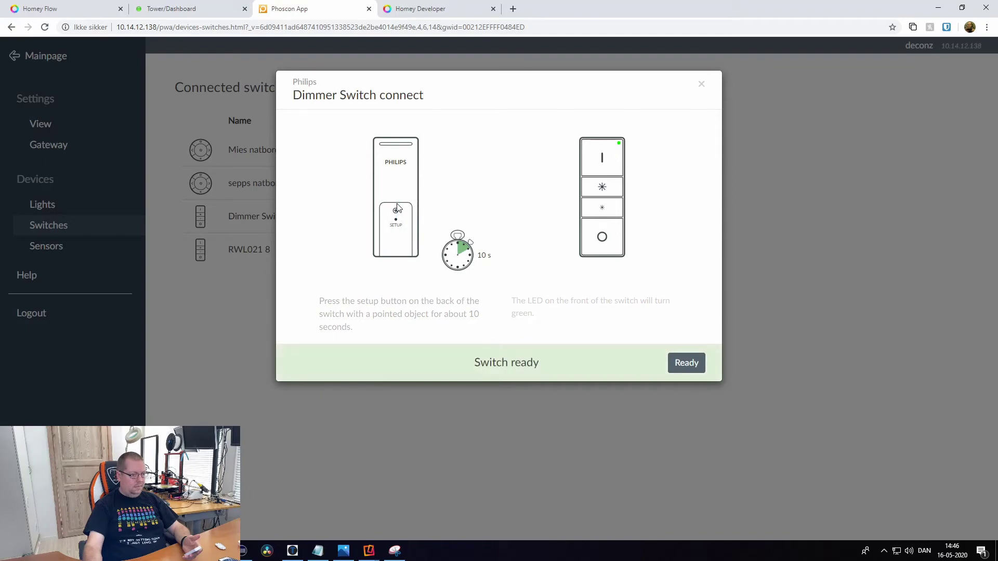
{"action": "left_click", "coordinate": [685, 362]}
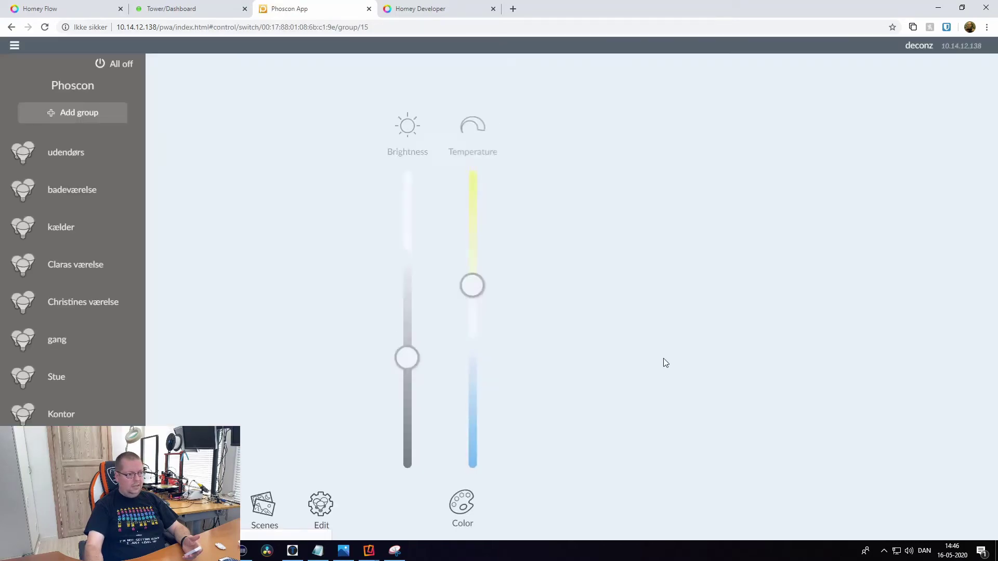